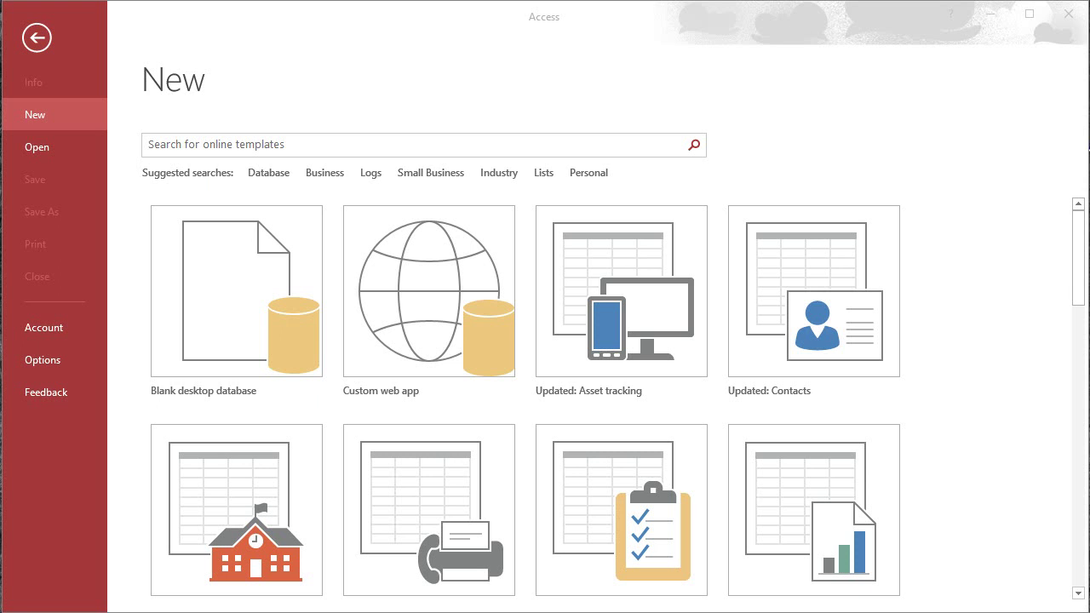
Create a blank desktop database, renaming the default Database3 to tutorial.accdb.
left_click(477, 15)
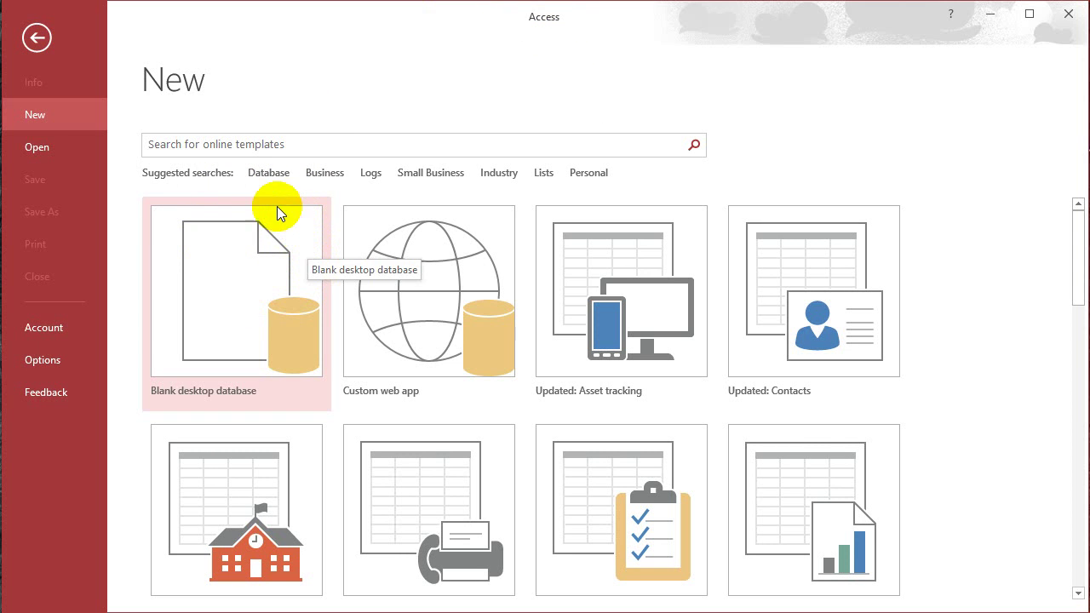
left_click(273, 304)
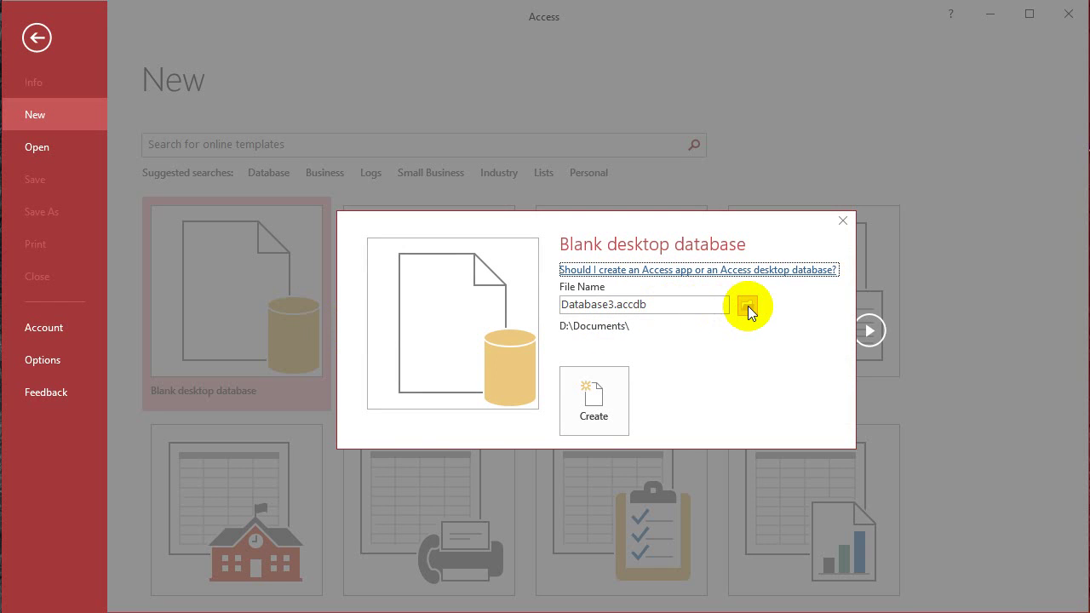
double_click(650, 304)
double_click(612, 304)
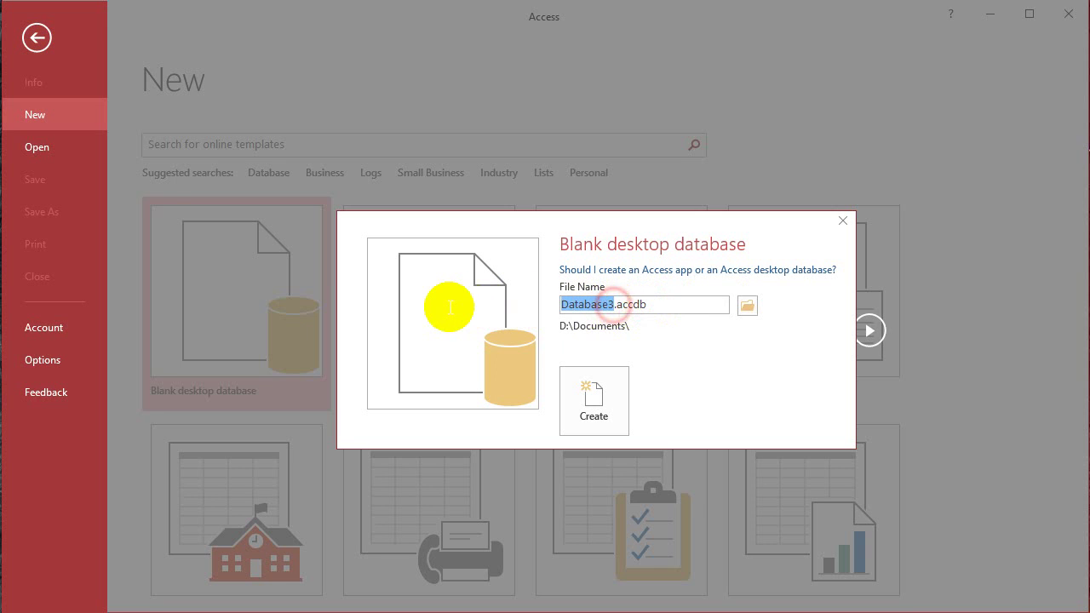
type("tutorial")
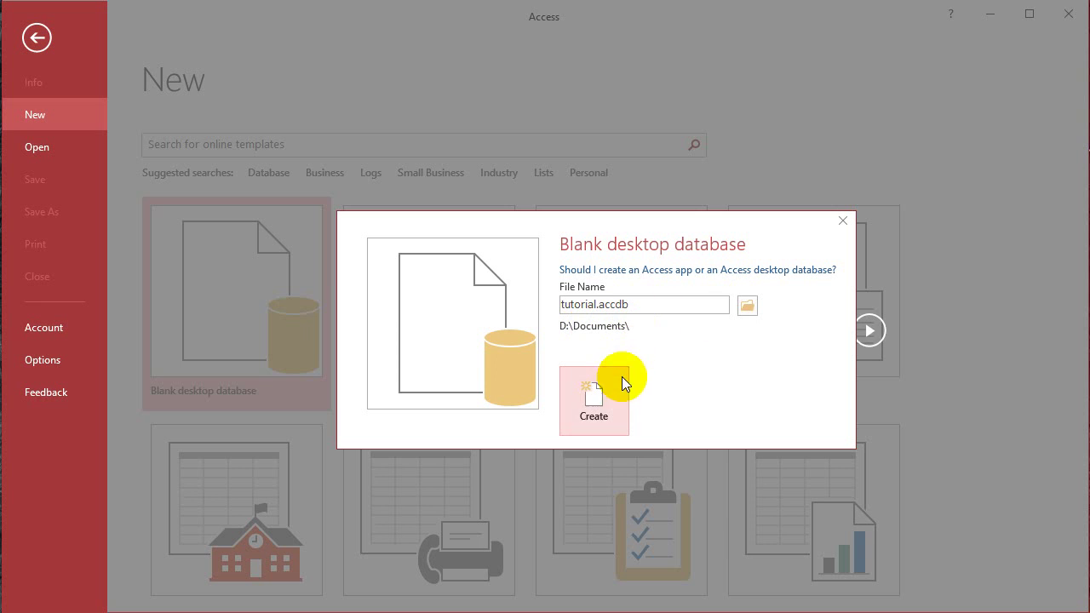
left_click(599, 402)
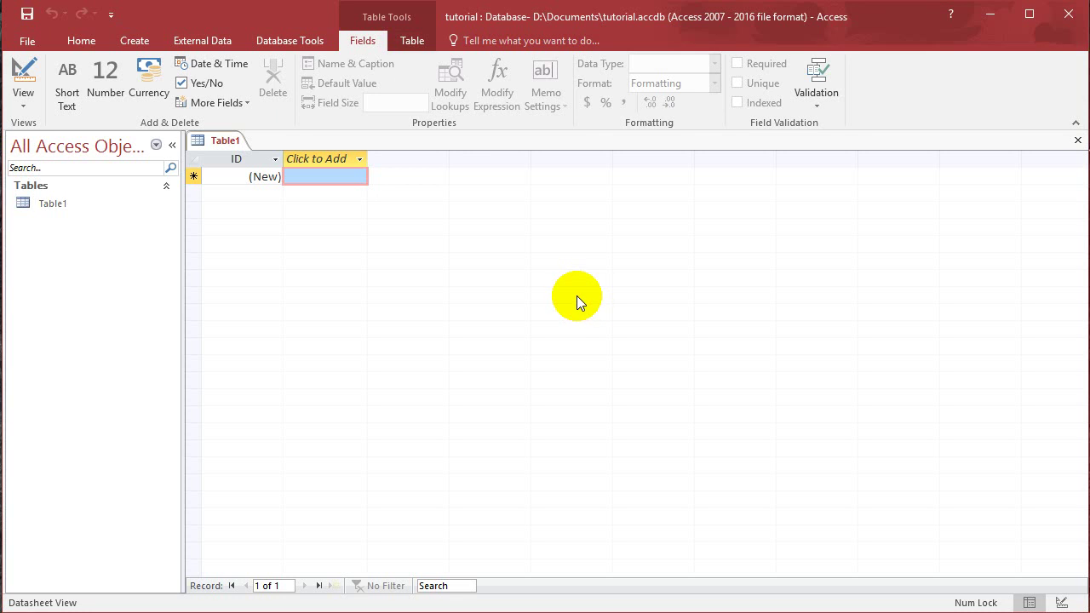
Close the unsaved Table1 using Close All after the delete attempt is refused.
right_click(50, 204)
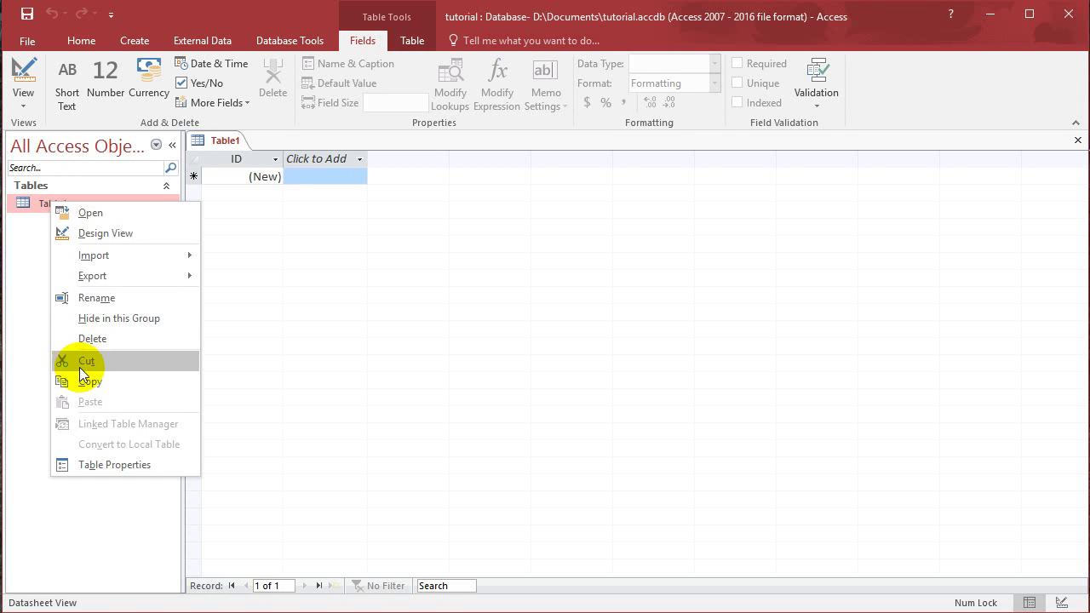
left_click(91, 340)
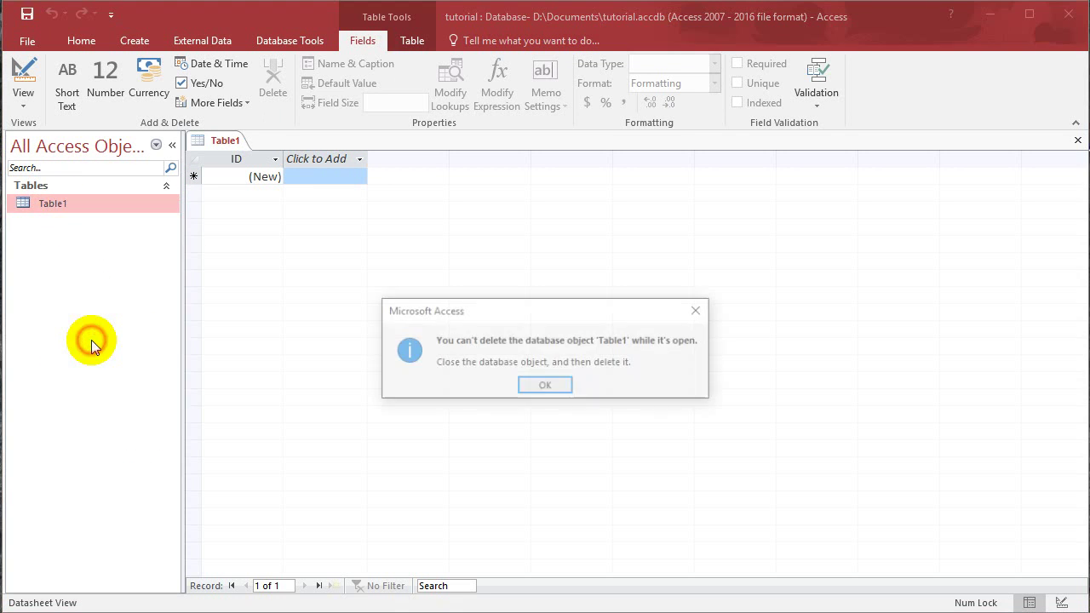
left_click(552, 386)
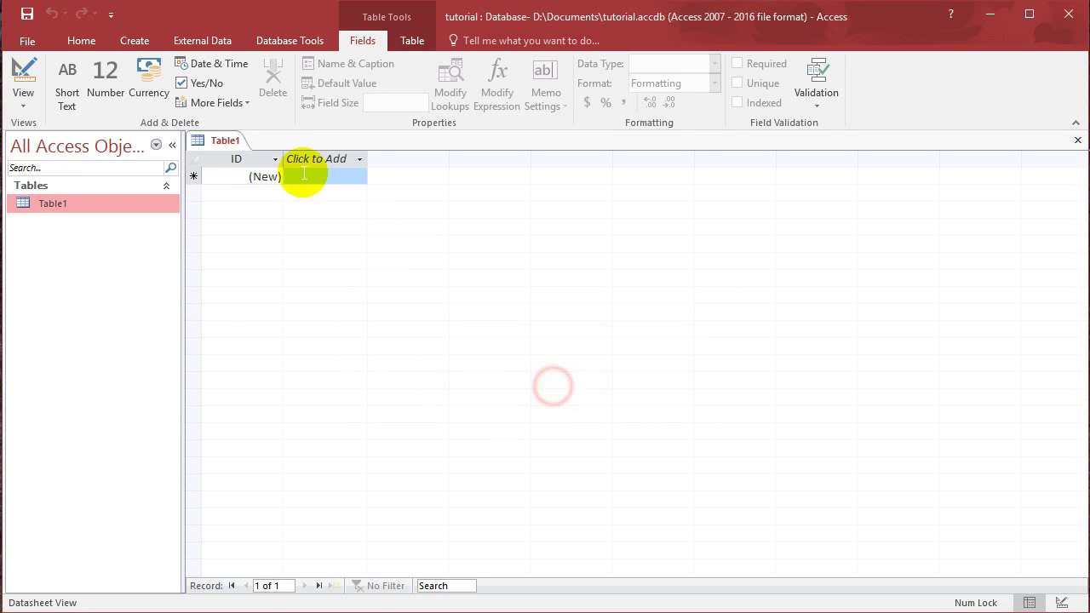
right_click(224, 142)
left_click(261, 189)
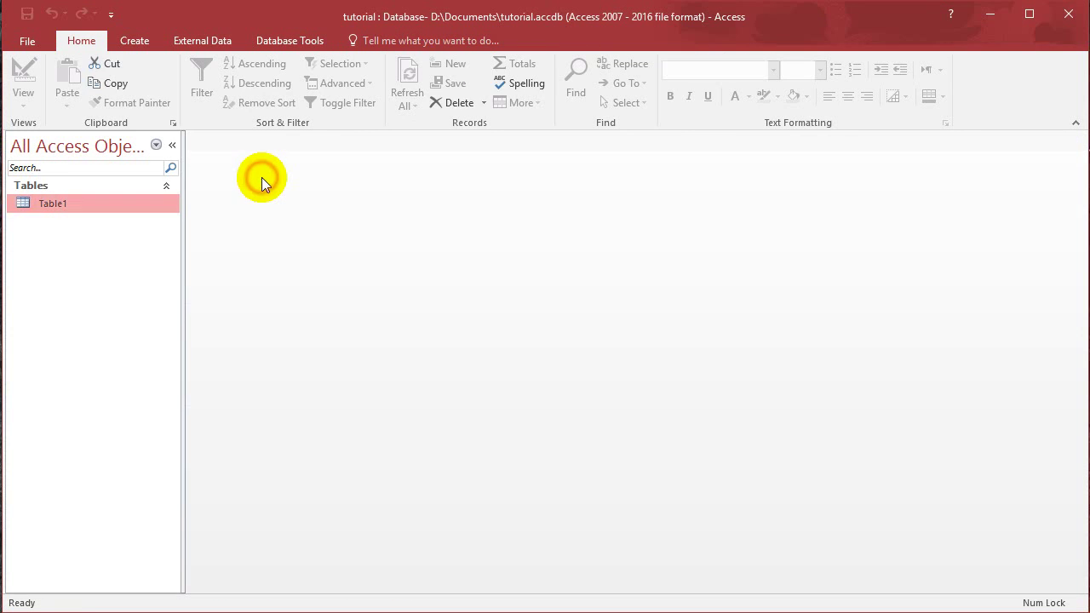
Set the Navigation Pane category to list only Tables.
left_click(150, 147)
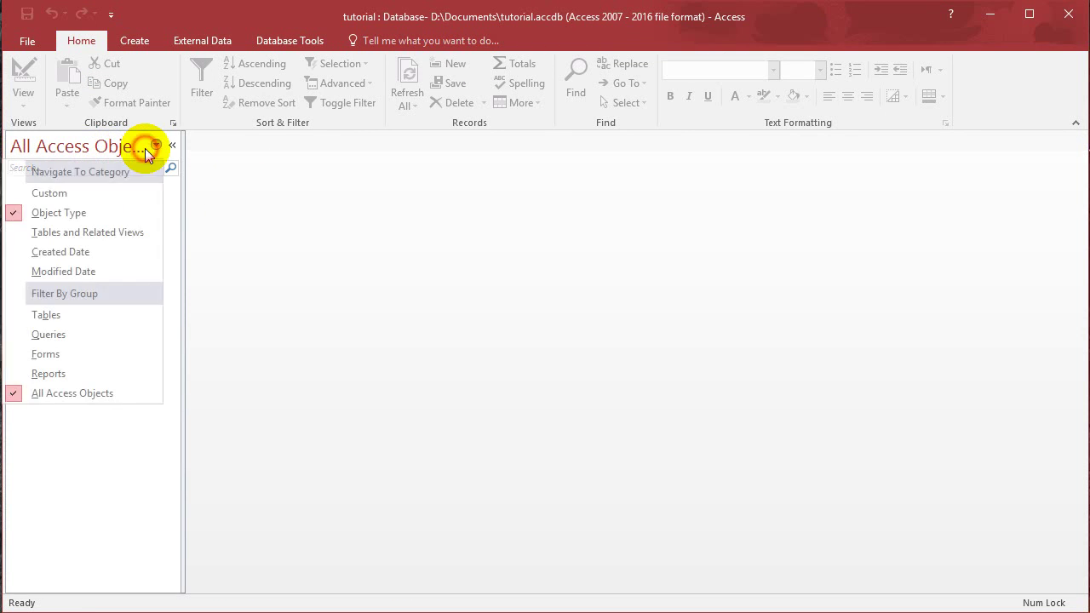
left_click(75, 314)
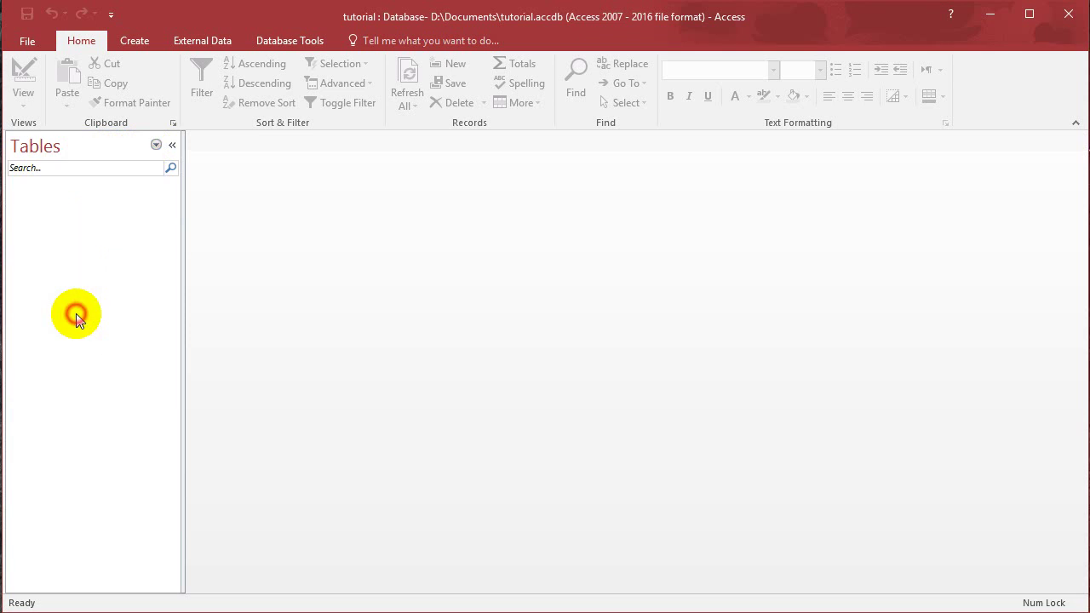
left_click(51, 224)
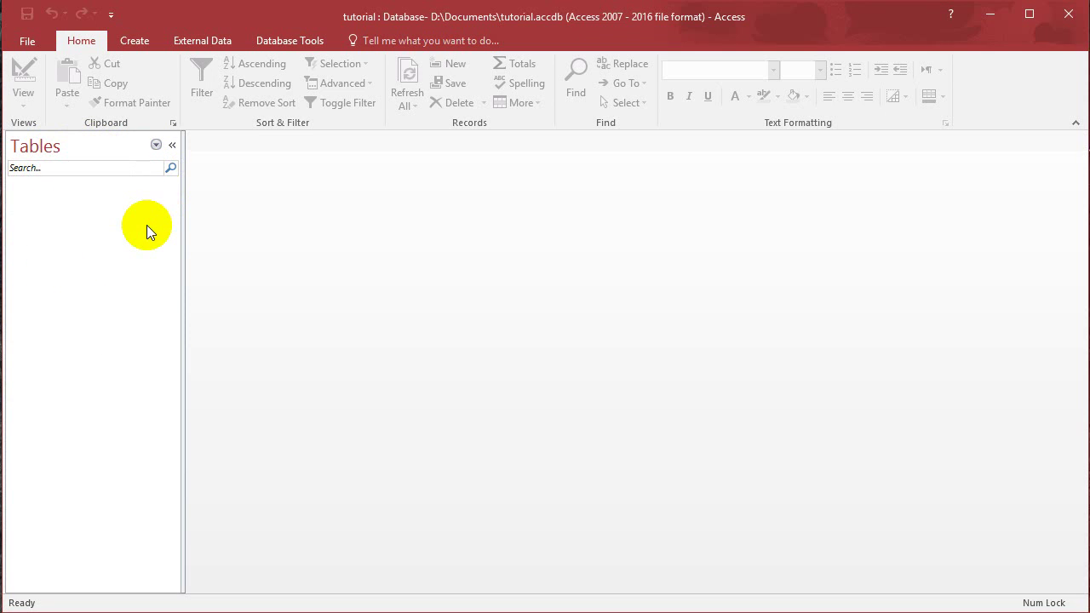
left_click(150, 146)
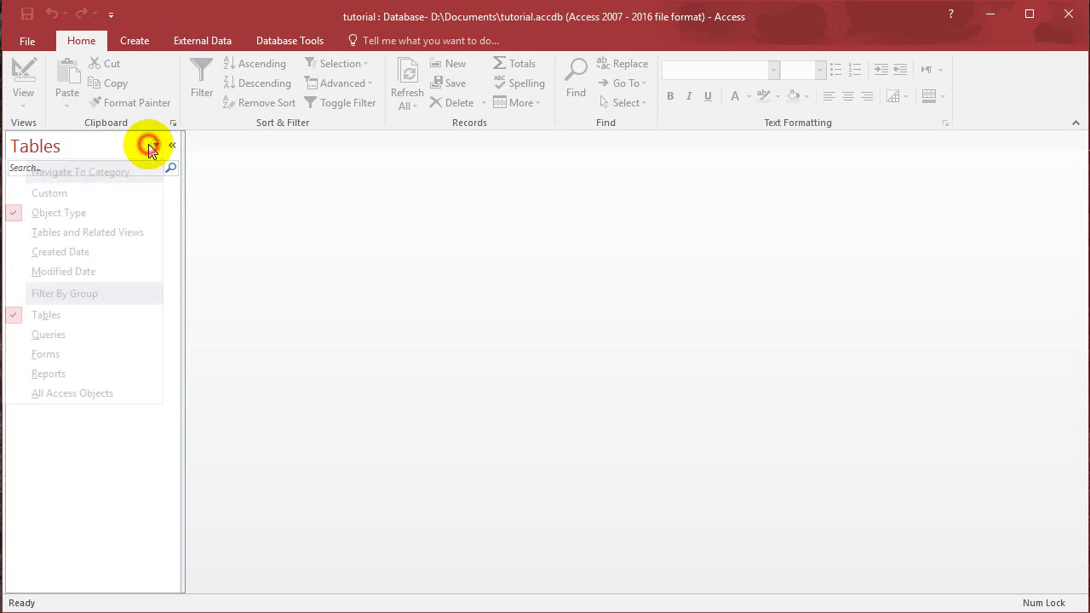
left_click(62, 332)
left_click(72, 153)
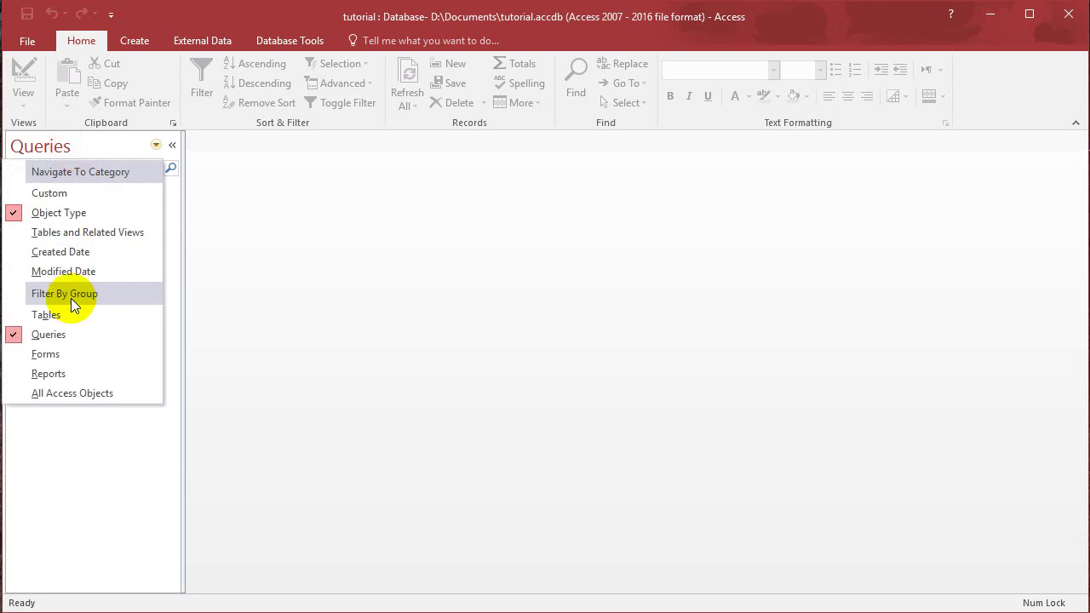
left_click(73, 314)
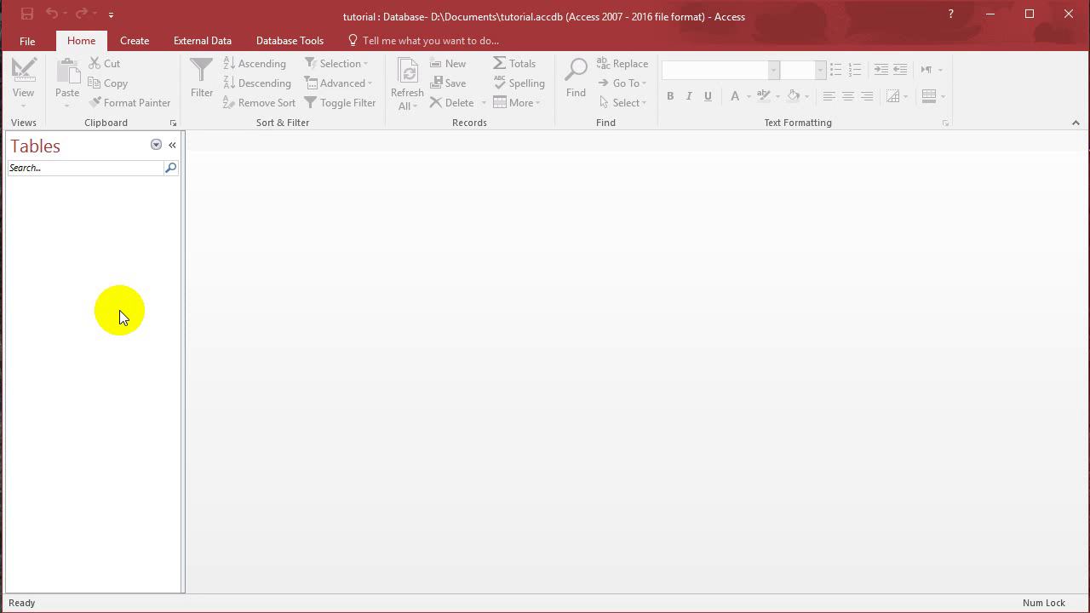
Start a Query Design with no tables added and switch it to SQL View showing SELECT;.
left_click(140, 41)
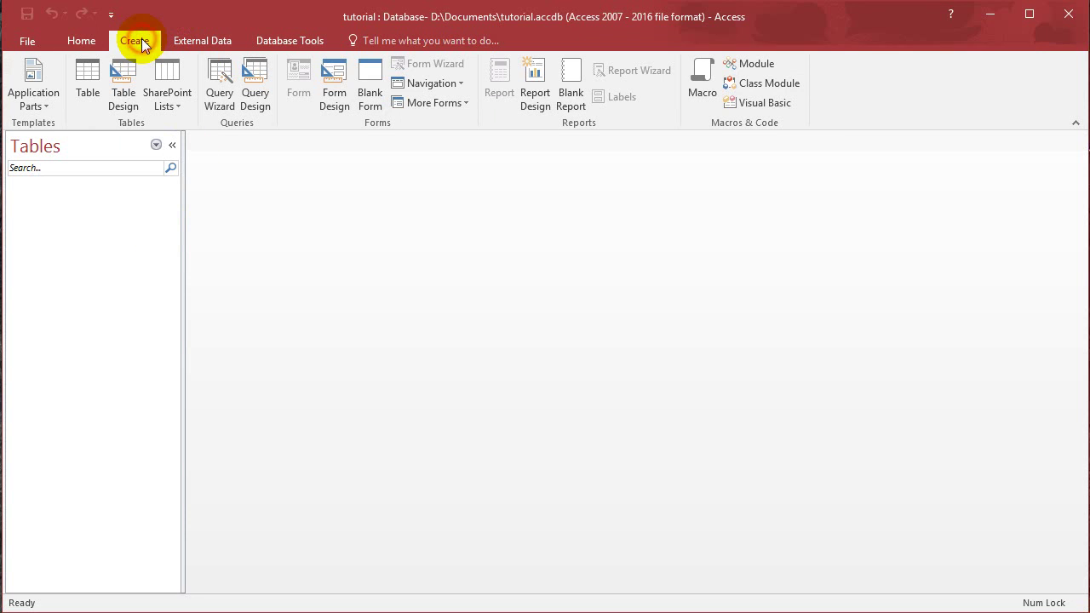
left_click(258, 90)
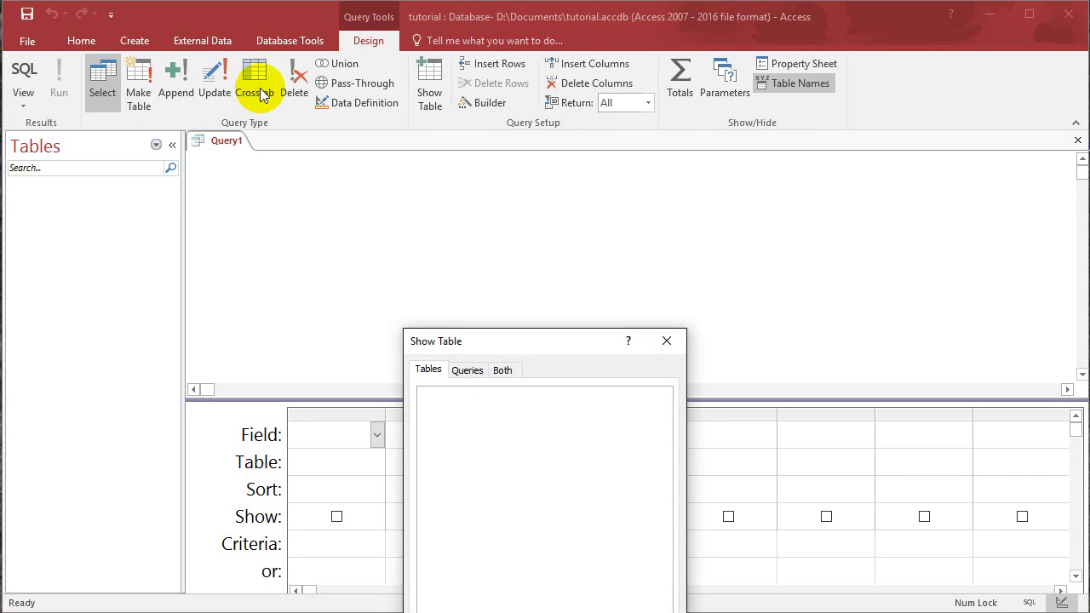
left_click_drag(547, 346, 495, 136)
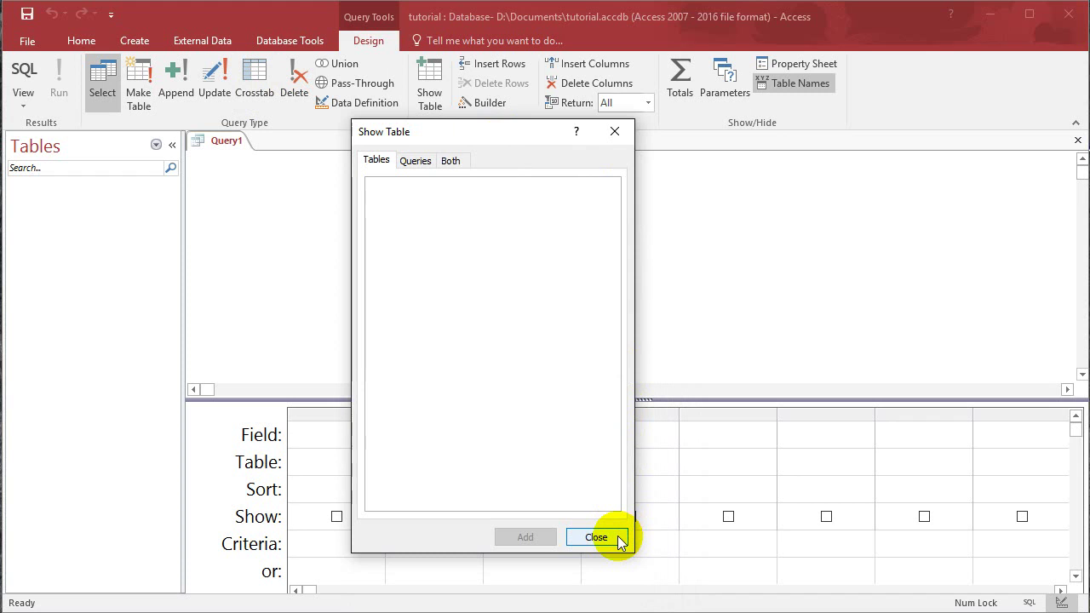
left_click(596, 536)
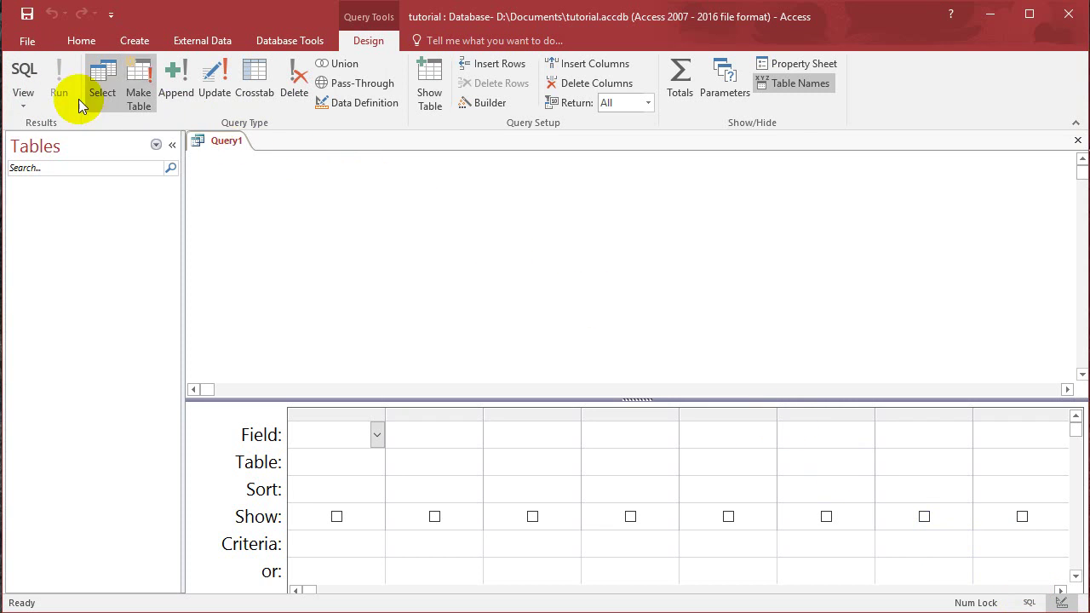
left_click(25, 85)
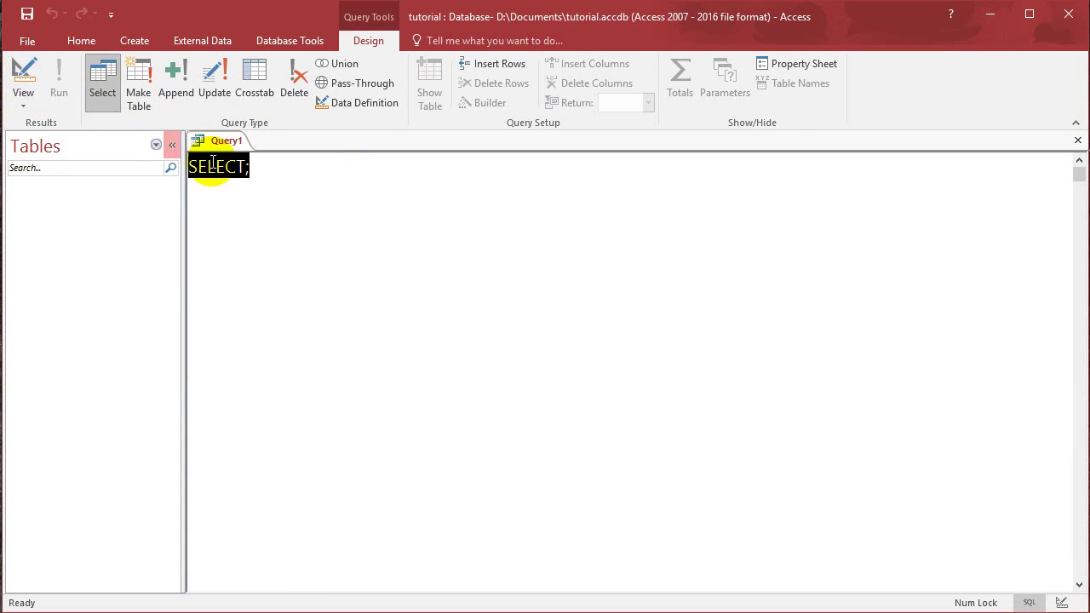
Replace SELECT; with 'CREATE TABLE Students' followed by an opening parenthesis.
left_click(310, 202)
left_click_drag(310, 202, 166, 175)
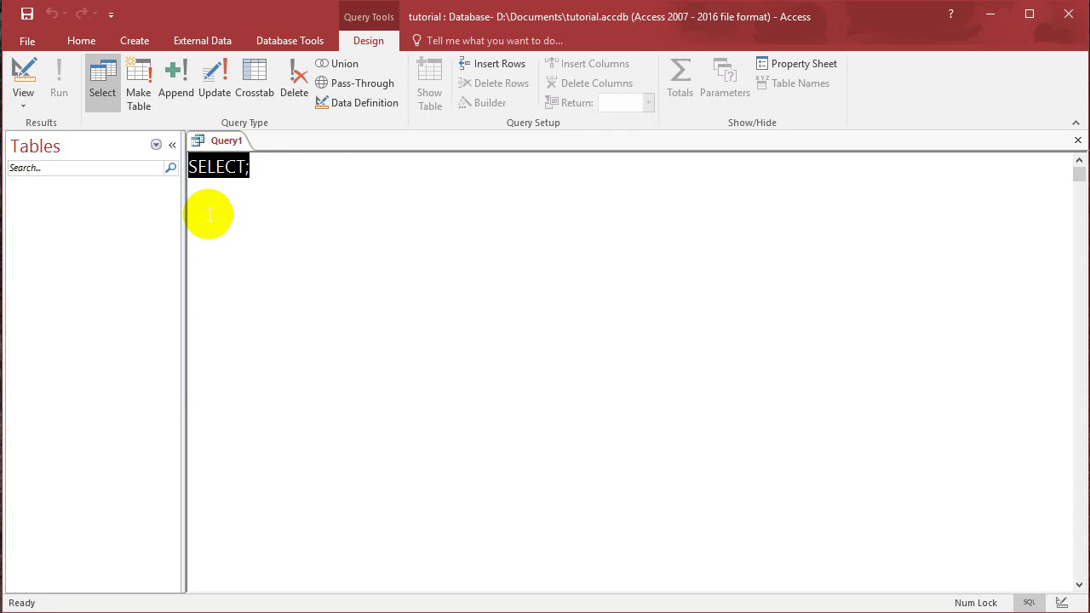
key("Caps_Lock")
type("CREATE TABLE")
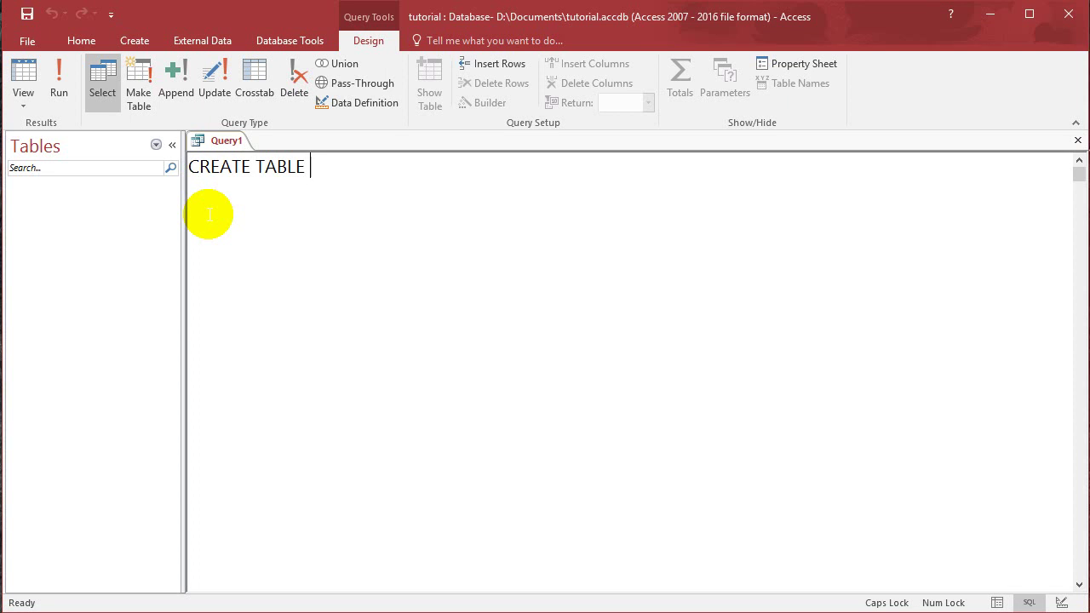
key("Caps_Lock")
type("Stud")
type("ents")
key("Return")
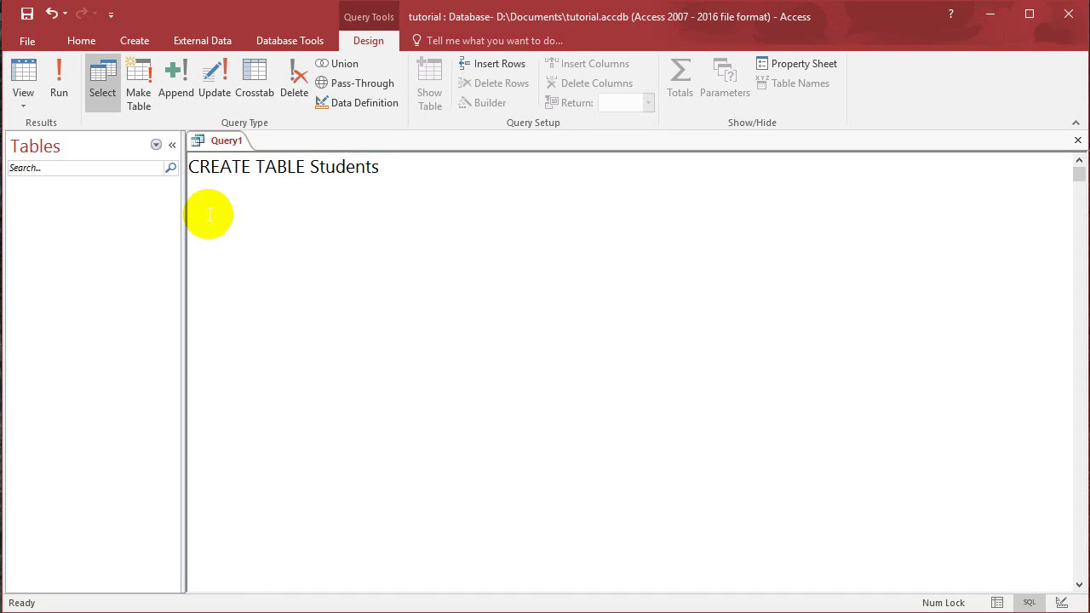
type("(")
key("Return")
Add the column line 'S_Id int NOT NULL PRIMARY KEY,' in capitalized keywords.
type("S_")
type("Id ")
type("int")
key("Caps_Lock")
type("NOT ")
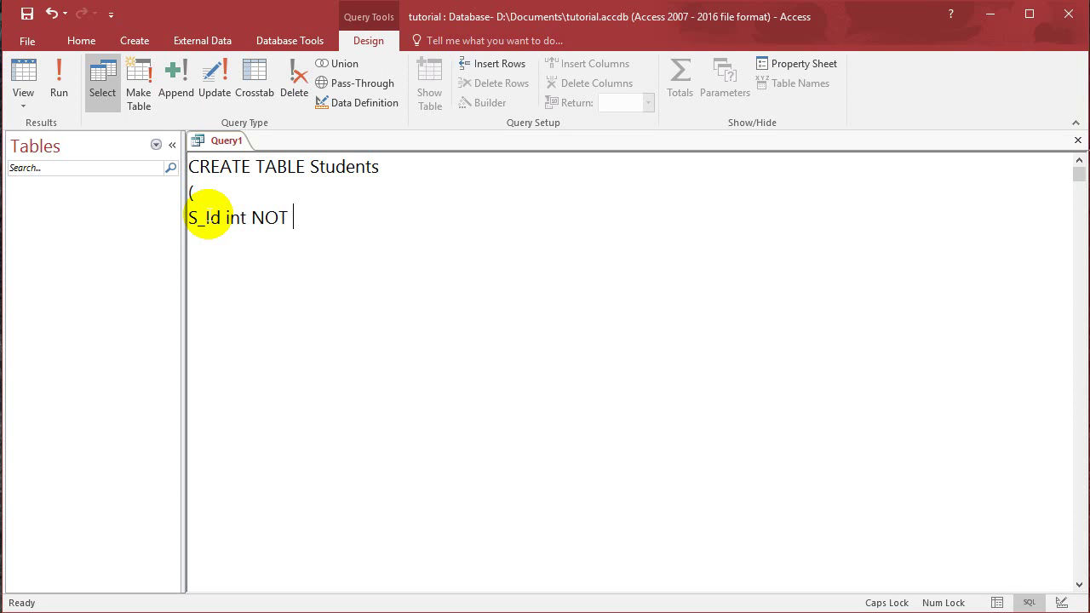
type("NULL")
key("Caps_Lock")
type("pr")
key("BackSpace")
key("Caps_Lock")
key("BackSpace")
type("PRIMARY KEY")
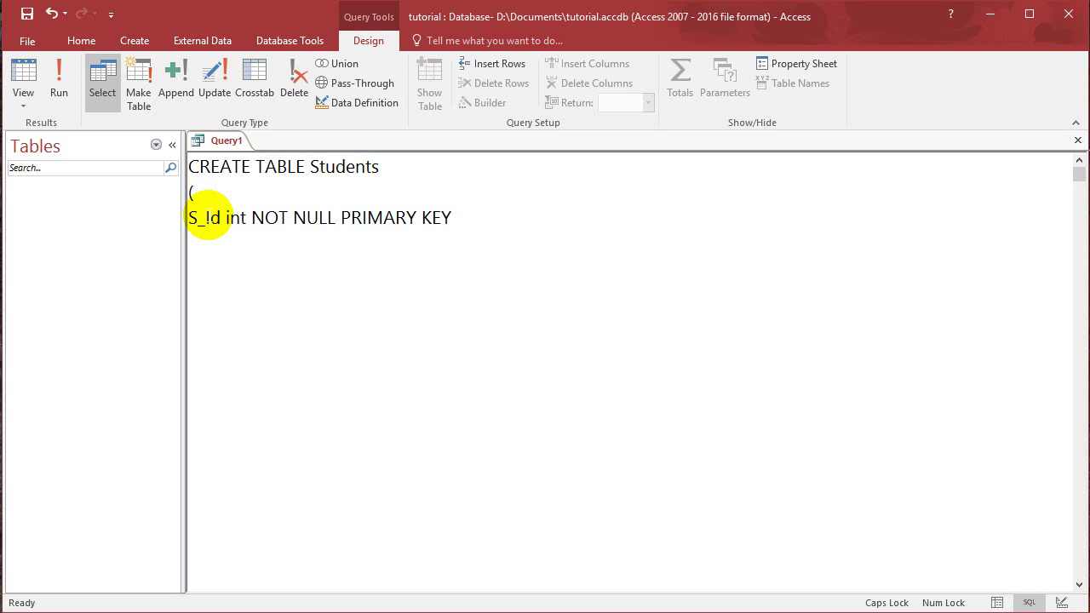
type(",")
key("Return")
Add the columns 'LastName varchar(100),' and 'FirstName varchar(100),'.
key("Caps_Lock")
type("Last")
type("Name ")
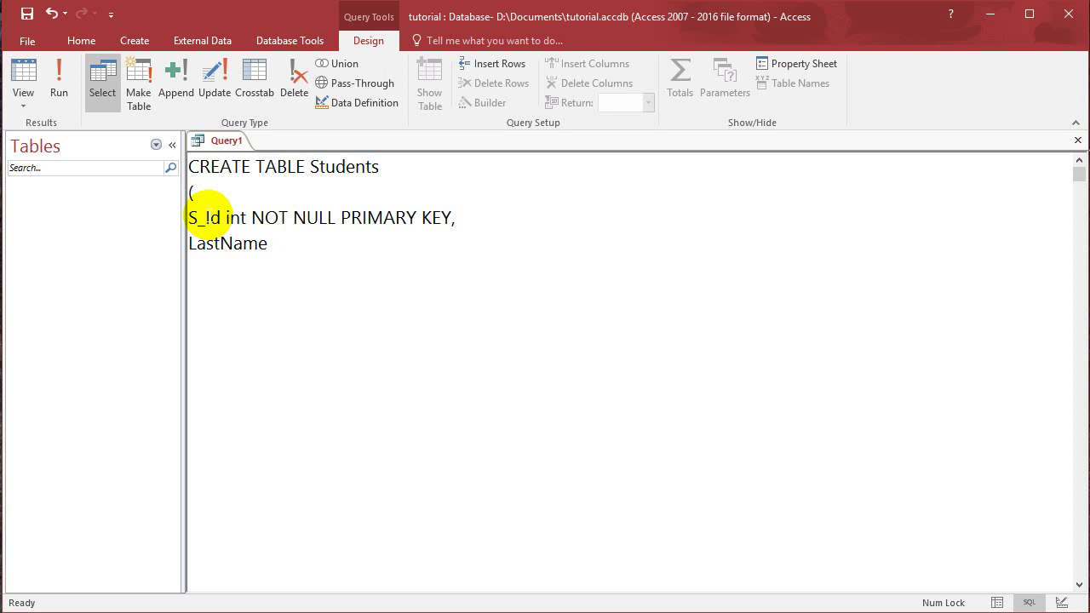
type("varchar")
type("(")
type("50")
key("BackSpace")
key("BackSpace")
type("100)")
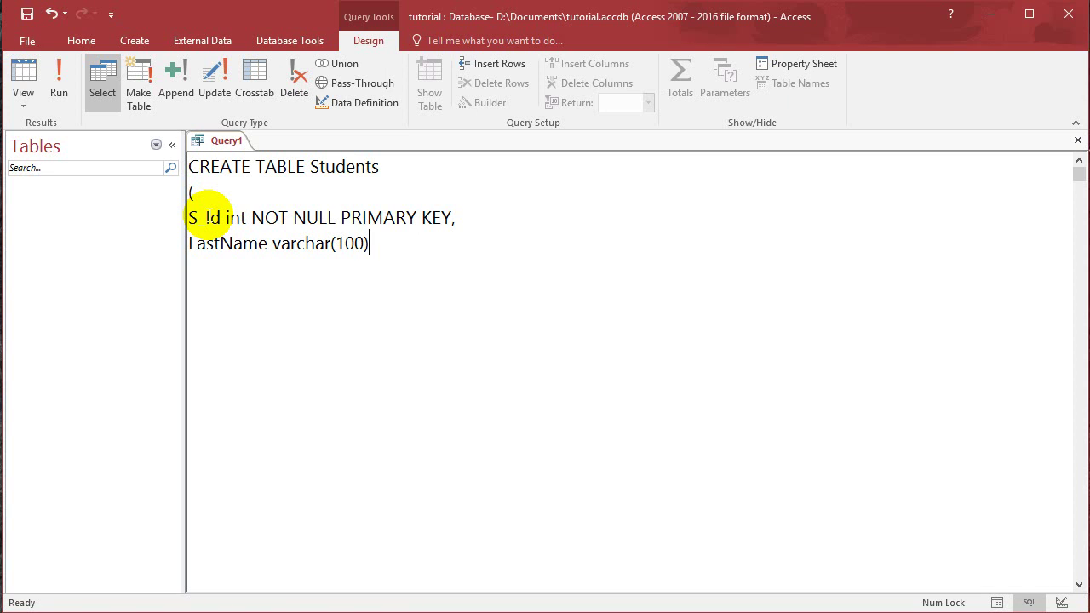
type(",")
key("Return")
type("FirstName")
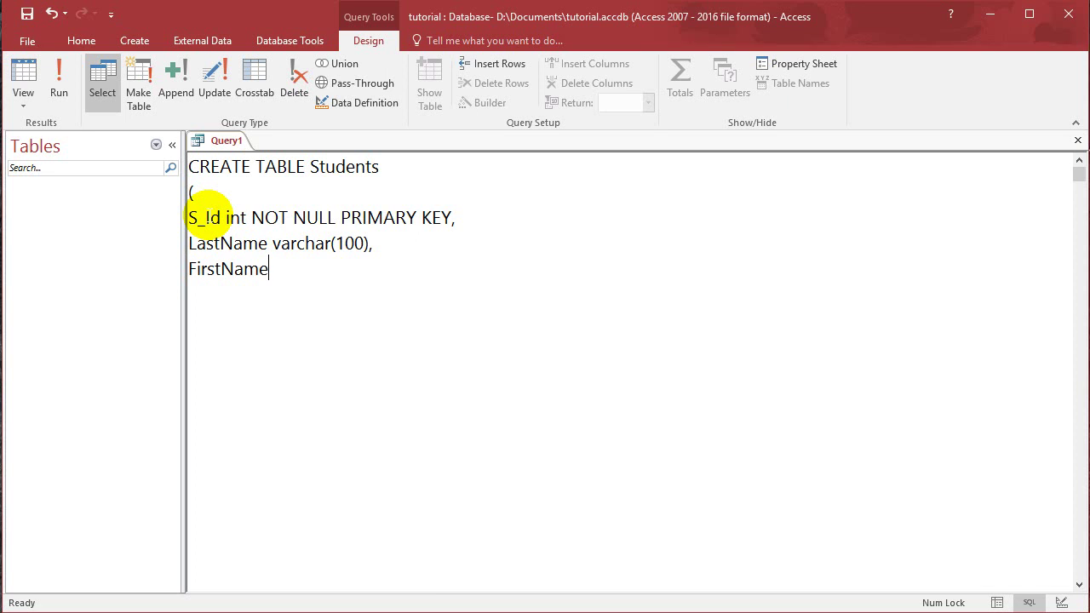
type(" varchar(100")
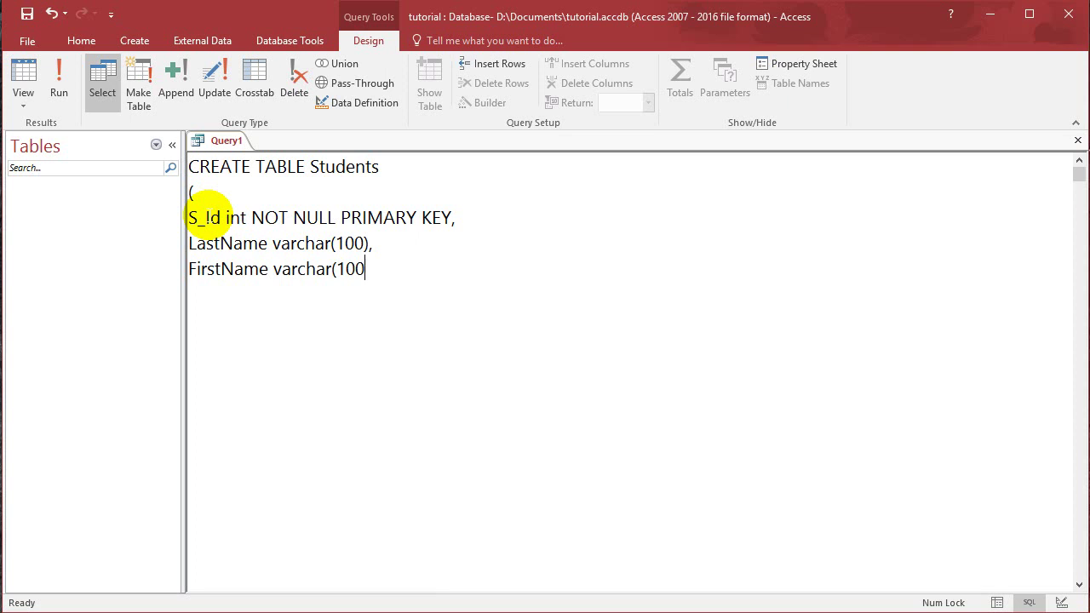
type("),")
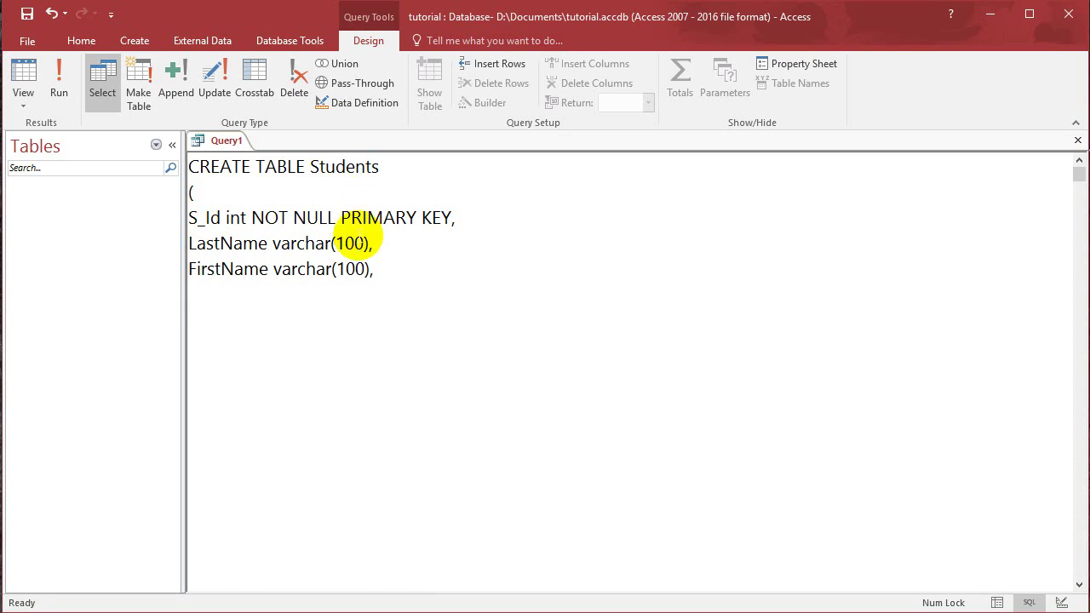
Change the LastName and FirstName lengths from 100 to 50.
double_click(349, 244)
type("50")
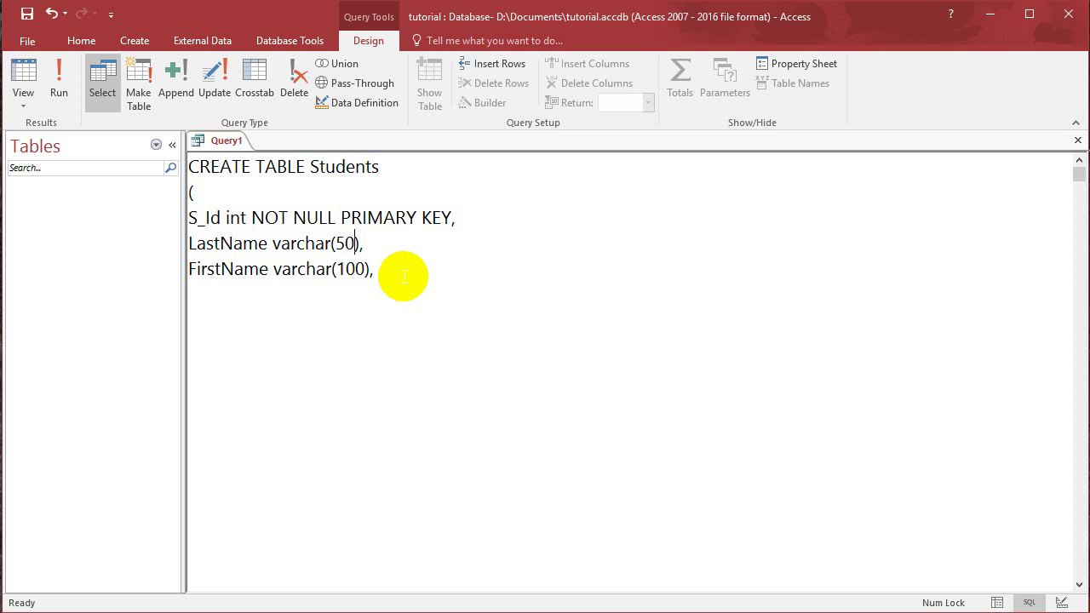
double_click(349, 269)
type("50")
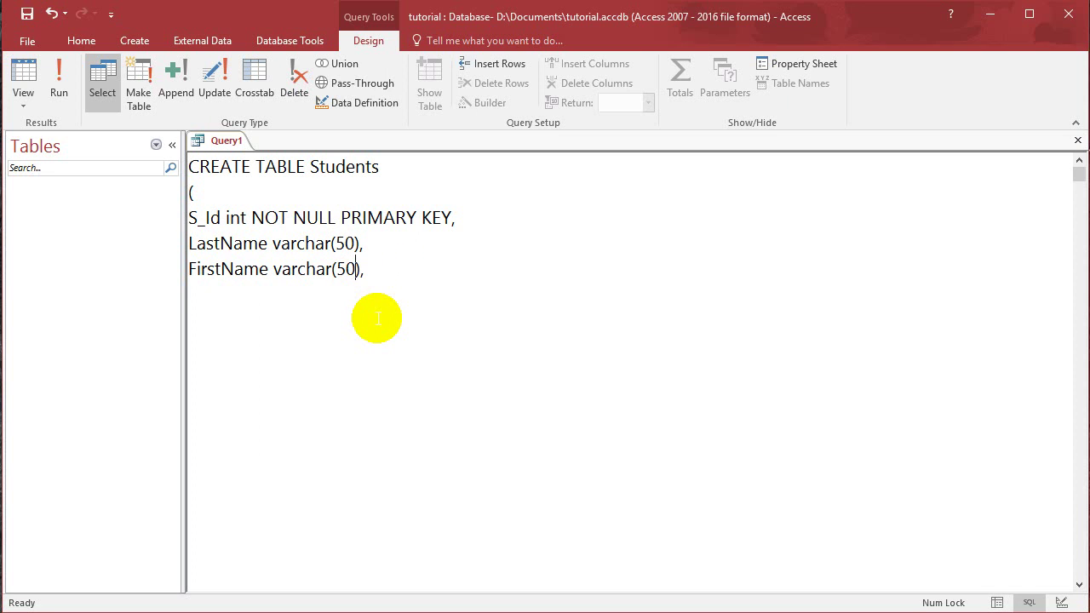
left_click(389, 270)
key("Return")
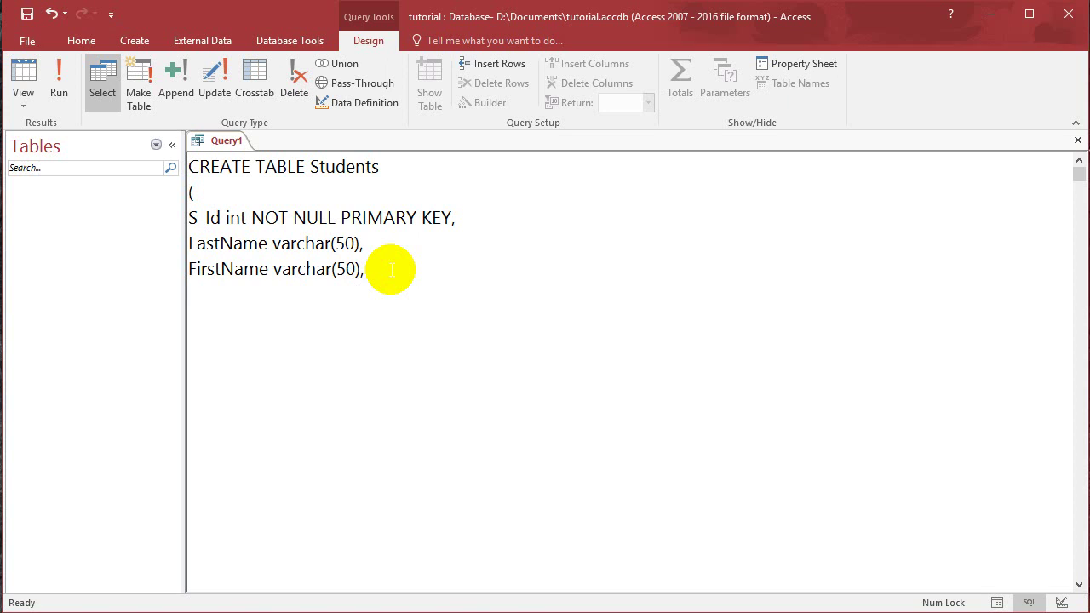
Add Address varchar(255), Phone int and PrintBalance float columns, then close the parenthesis.
type("A")
type("ddress varcha")
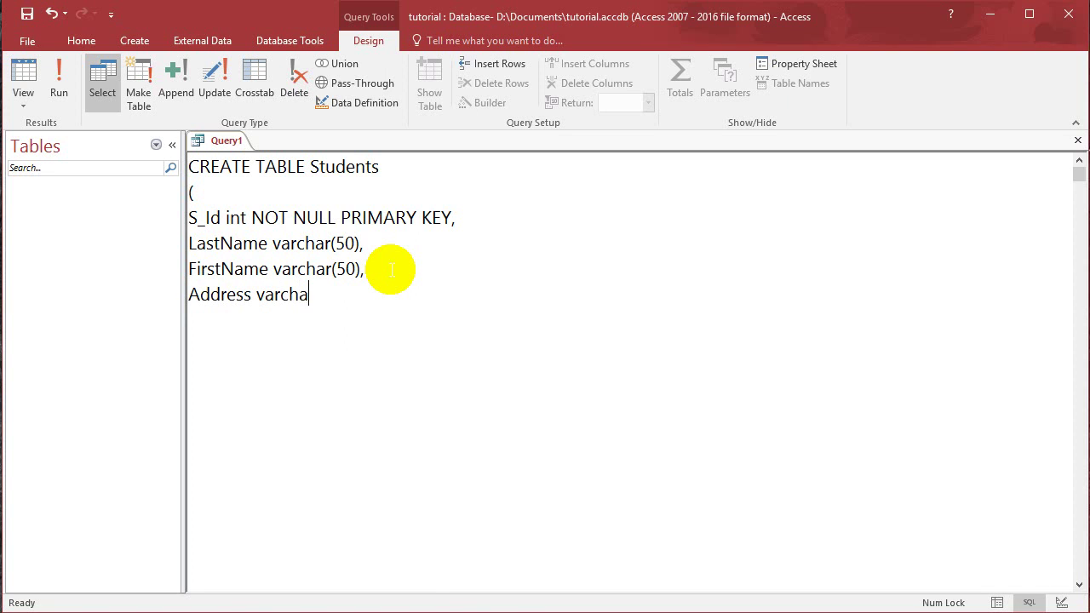
type("r(")
type("2")
type("55),")
type("Phone")
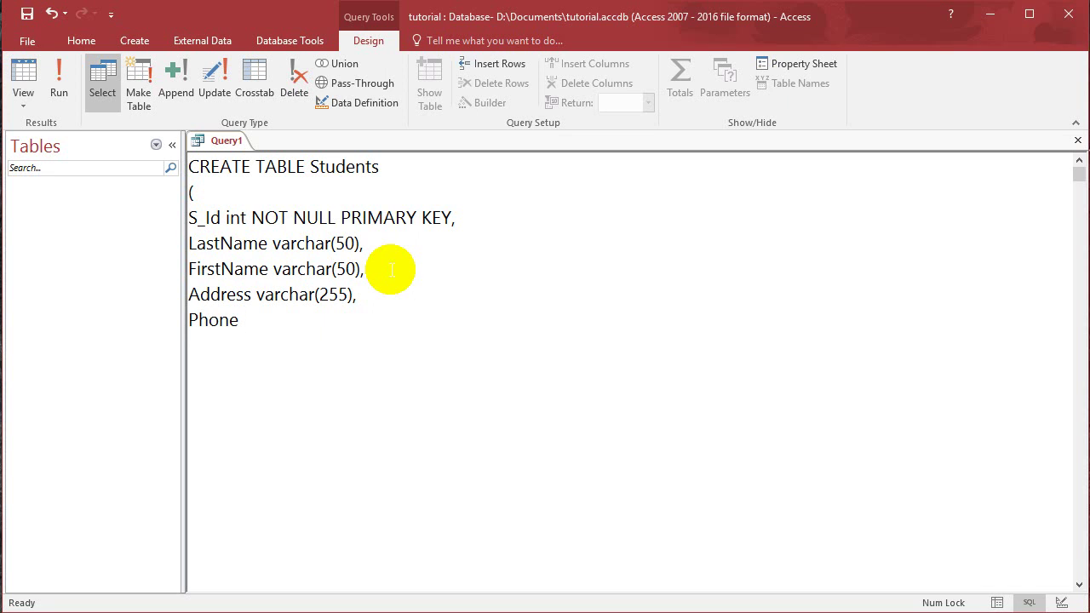
type(" int,")
type("PrintBalance")
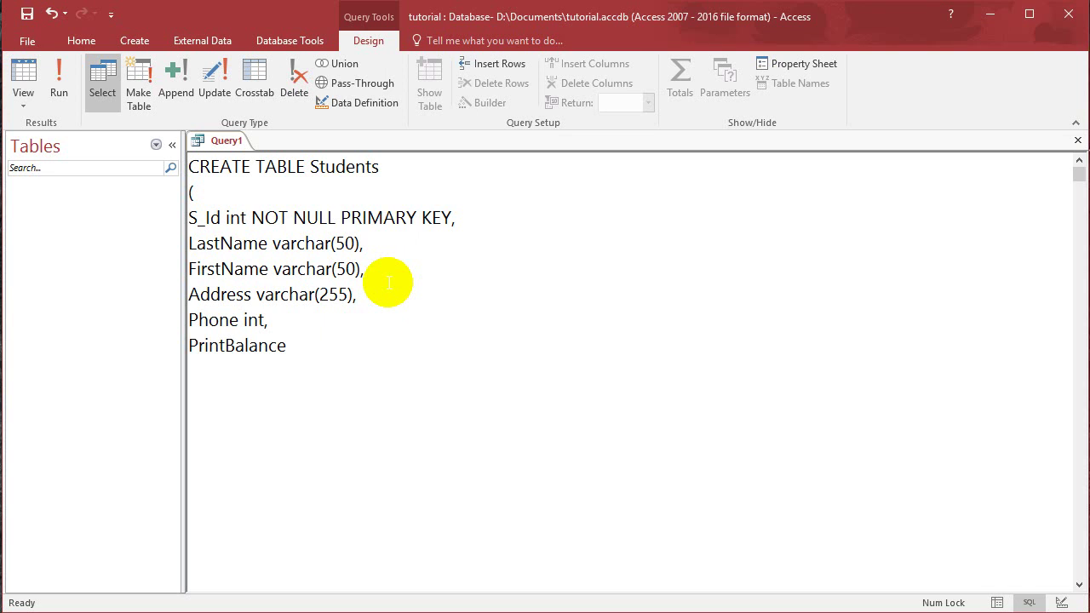
type("floa")
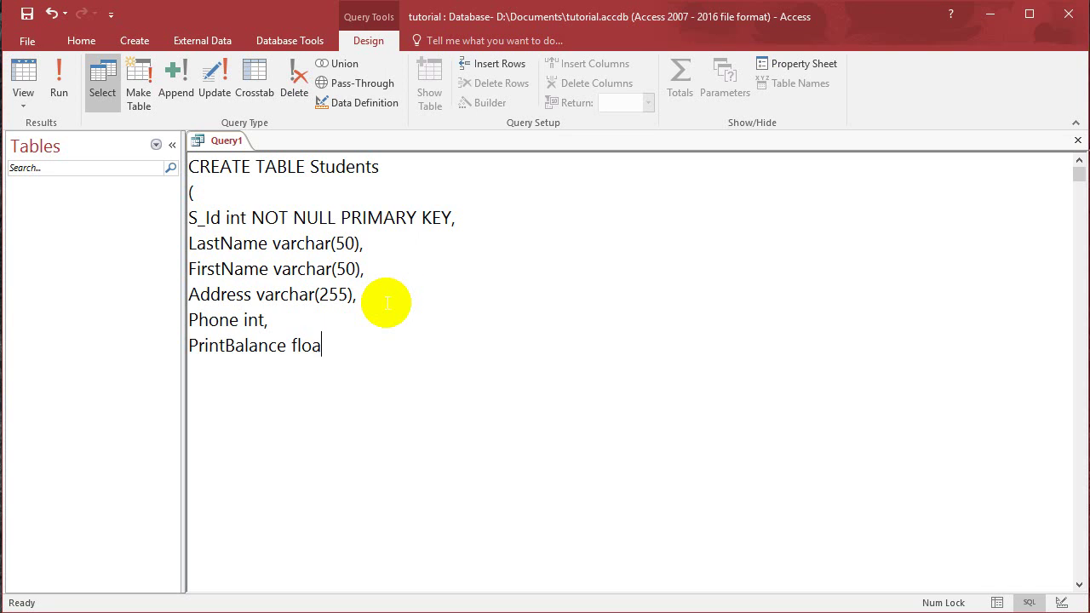
type("t")
key("Return")
type(")")
Run the query to create the Students table and open it in Datasheet View.
left_click(67, 69)
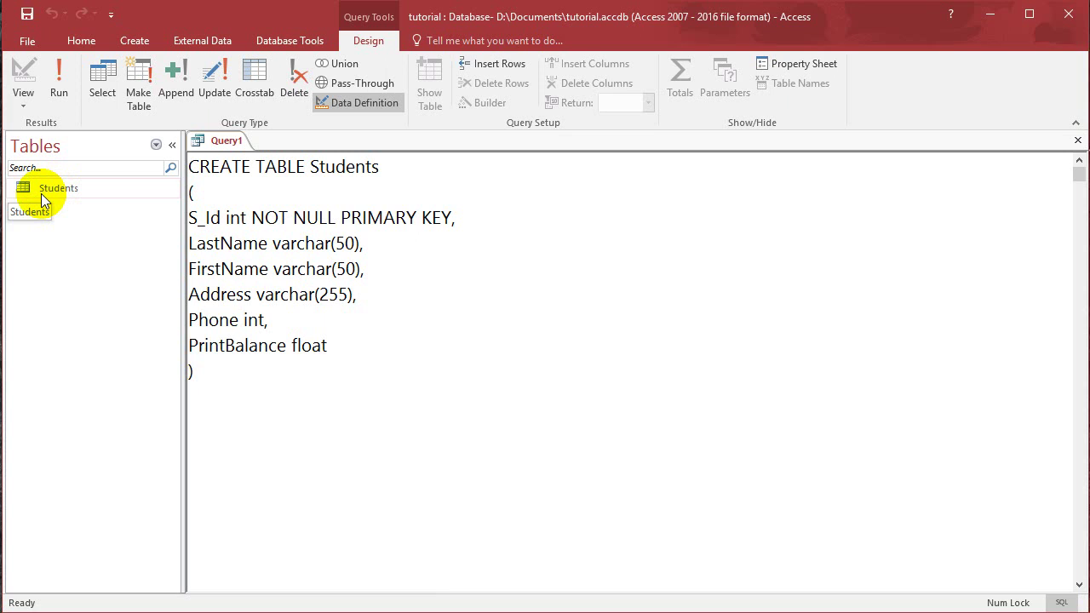
double_click(41, 193)
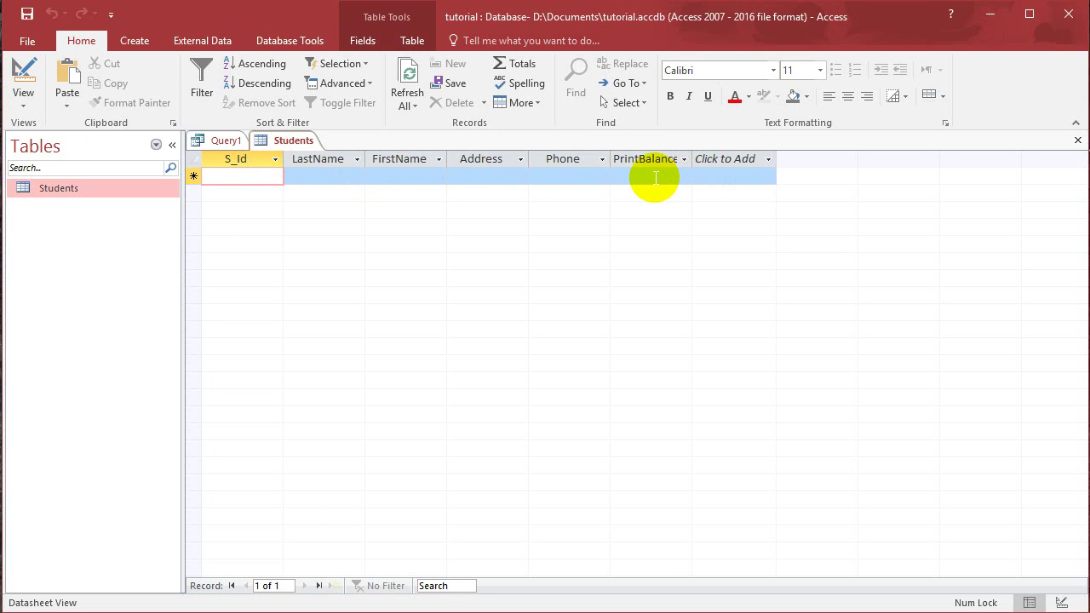
Check the S_Id, LastName, FirstName and Phone data types in Design View, then return to Query1.
left_click(1061, 604)
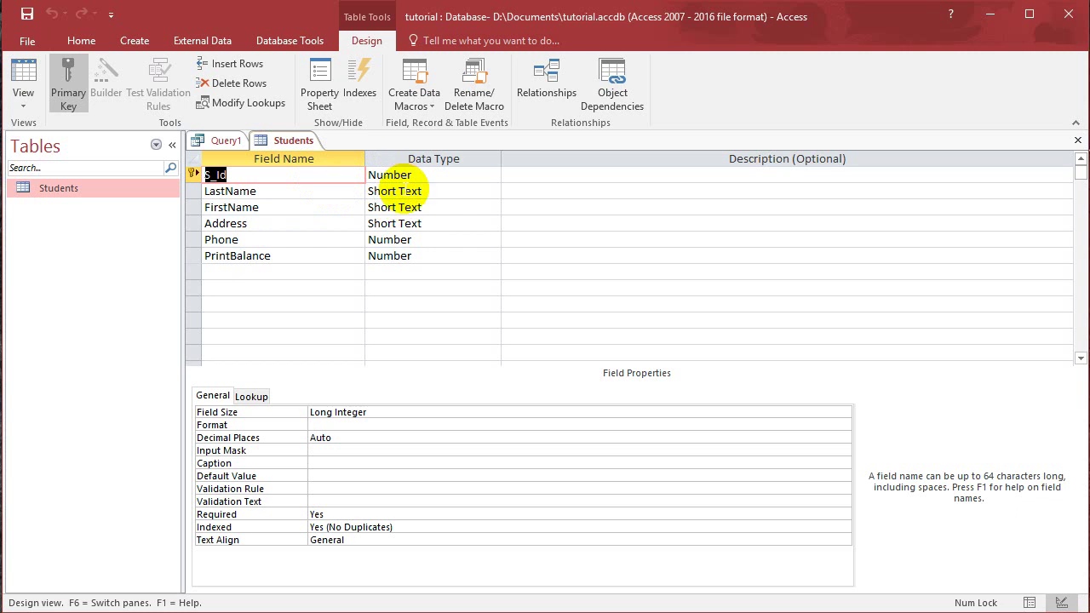
left_click(385, 175)
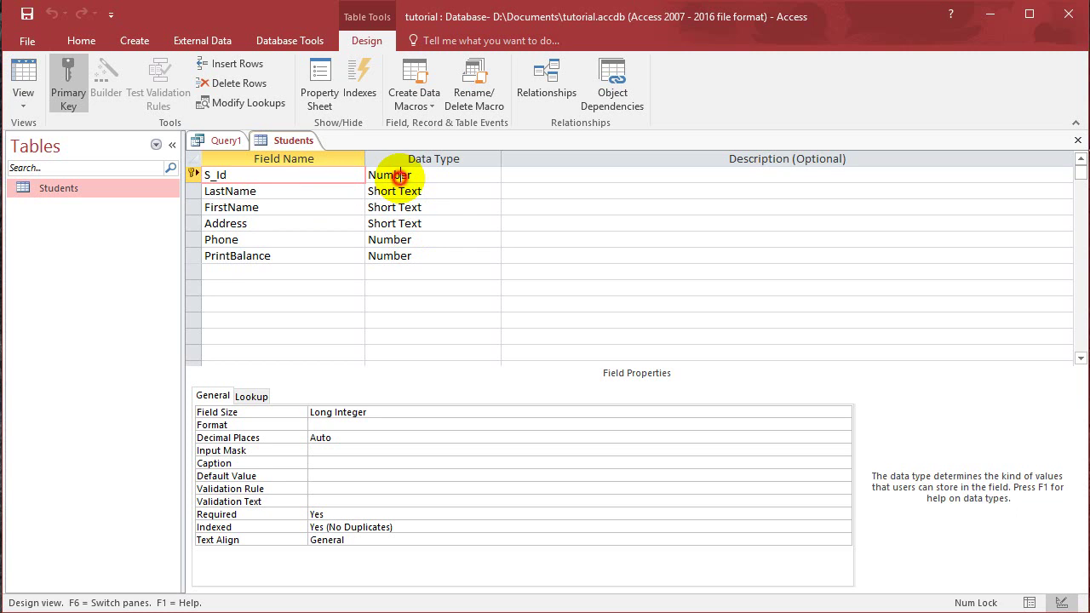
left_click(399, 191)
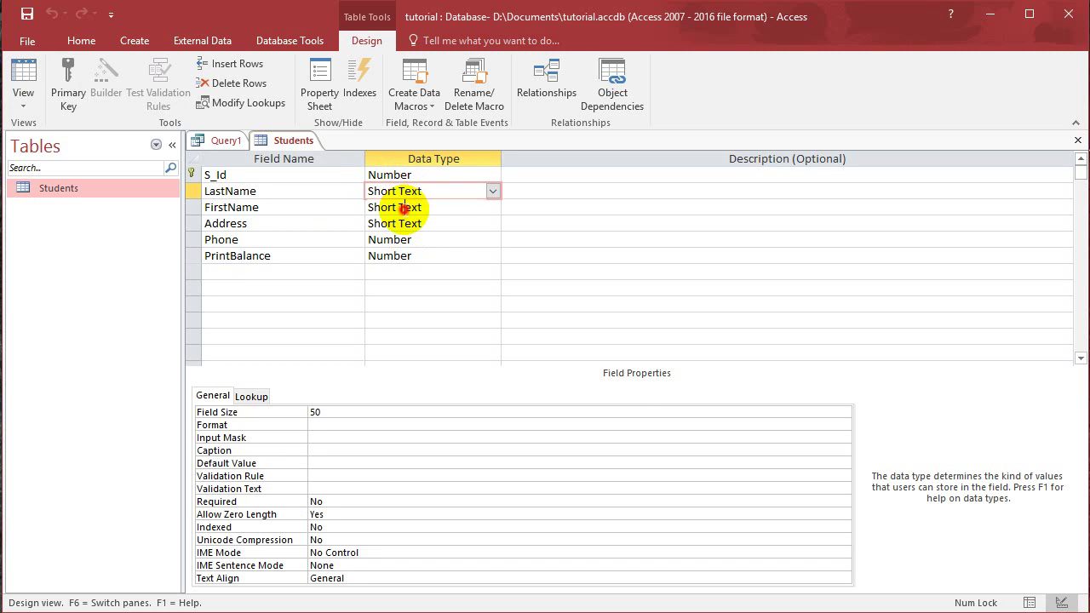
left_click(396, 207)
left_click(405, 191)
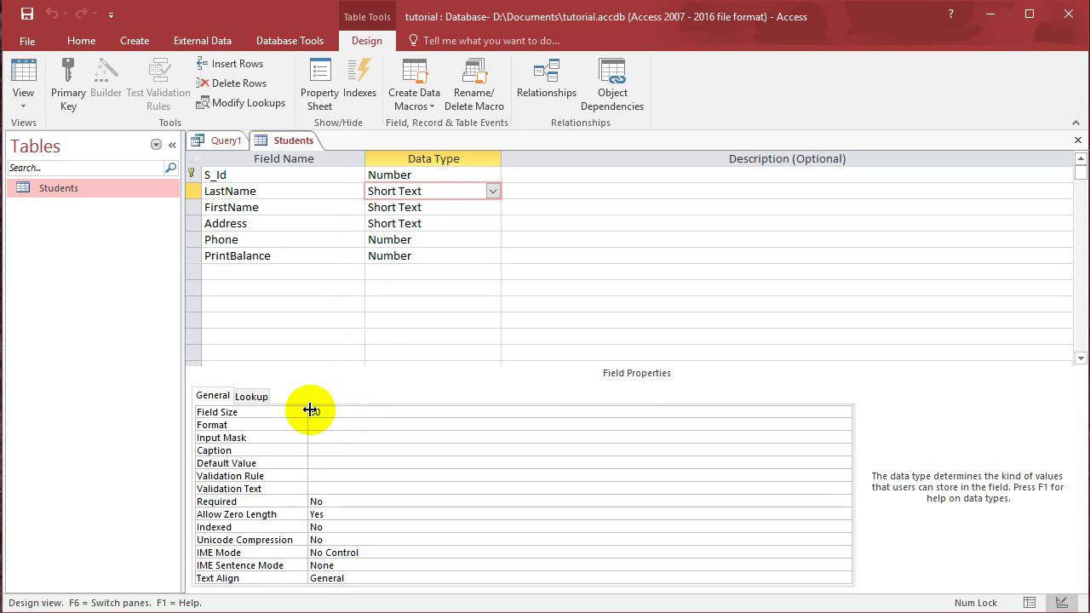
left_click(387, 223)
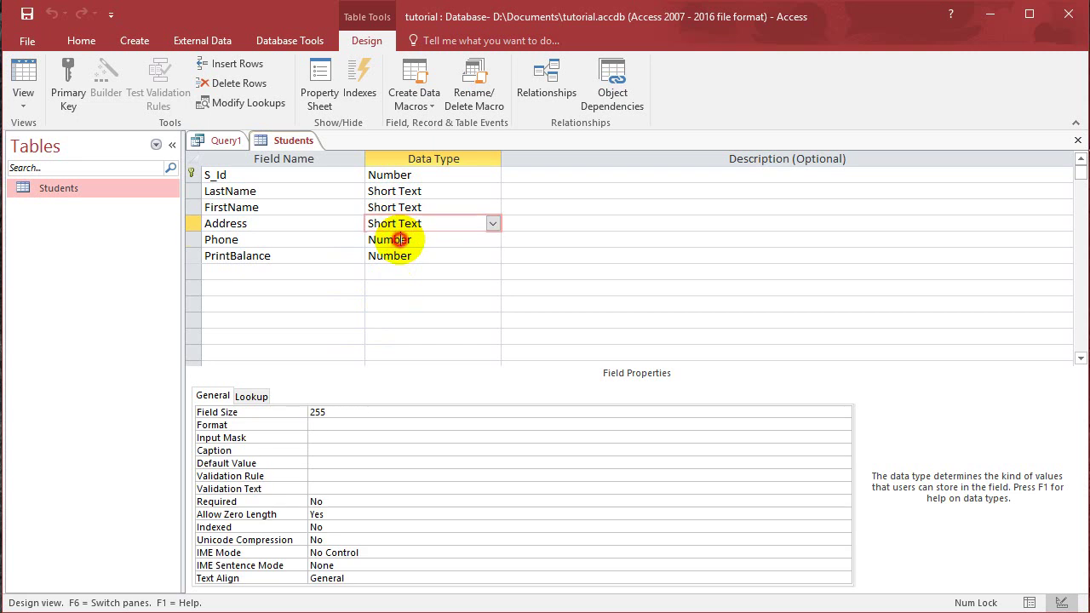
left_click(221, 140)
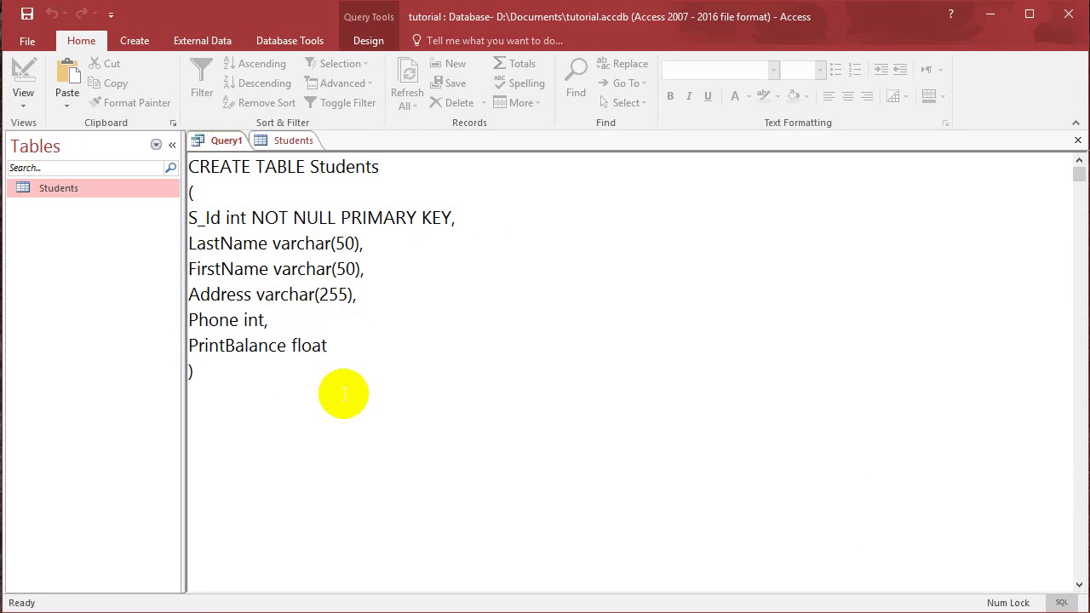